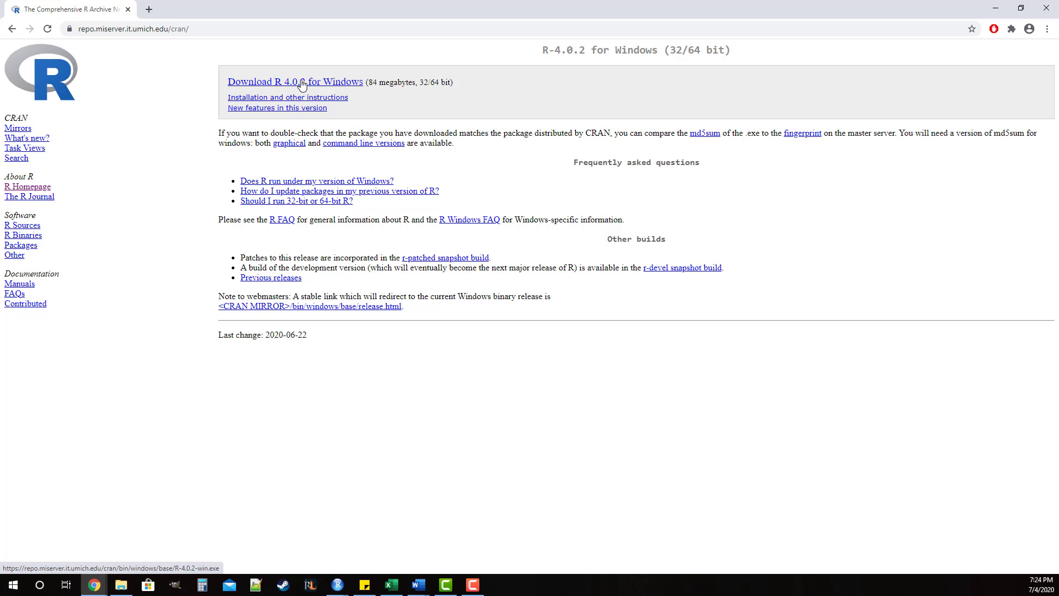
Download the R 4.0.2 for Windows installer and save it as R-4.0.2-win in the Downloads folder
left_click(302, 83)
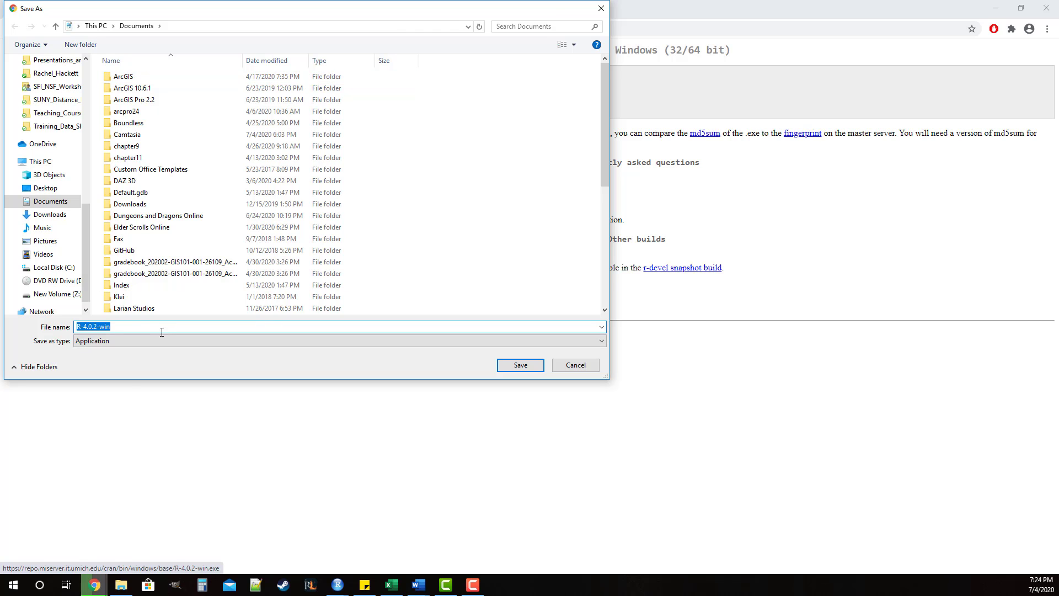
left_click(49, 214)
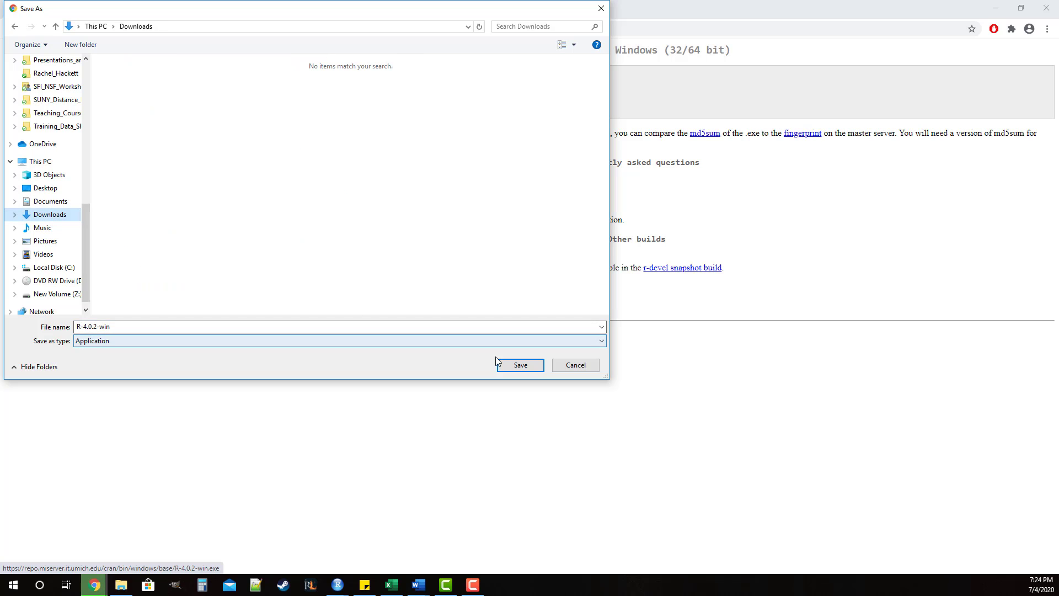
left_click(517, 367)
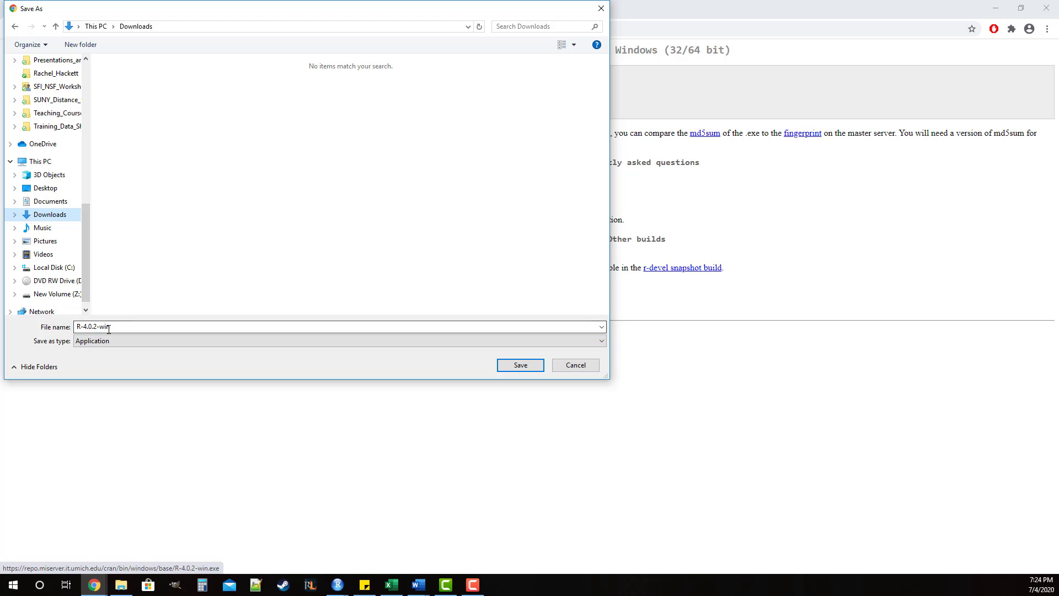
left_click(506, 371)
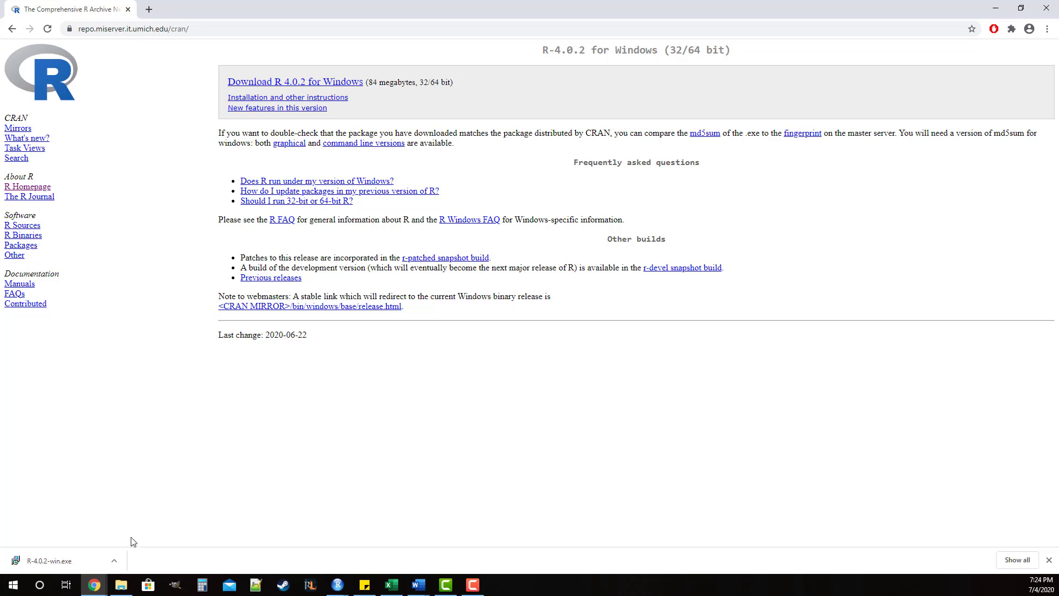
Show the downloaded R-4.0.2-win installer in its folder, run it and choose English as the setup language
right_click(52, 567)
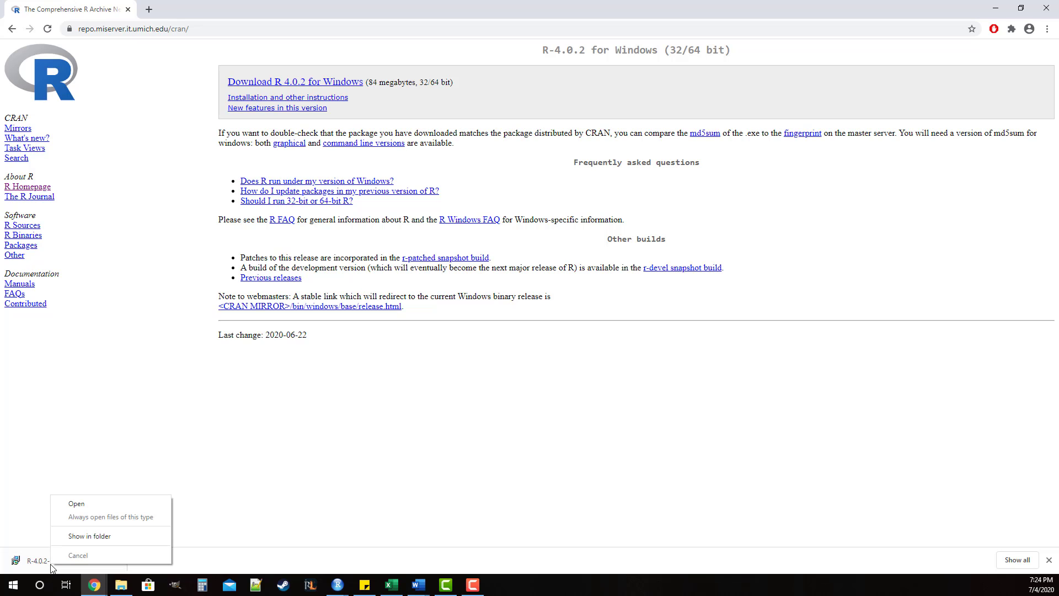
left_click(85, 538)
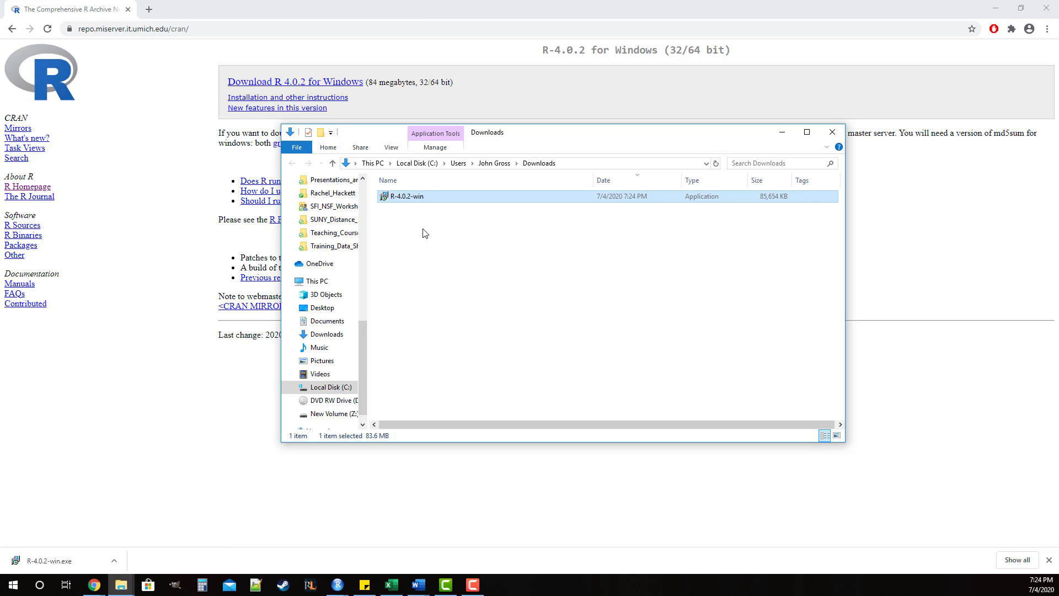
double_click(408, 197)
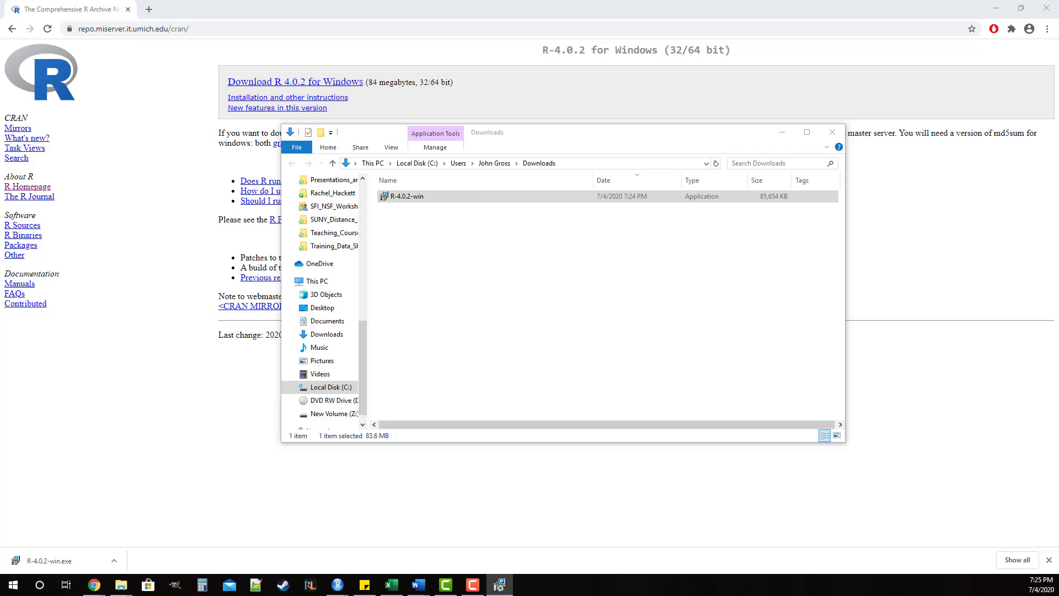
left_click_drag(31, 196, 487, 204)
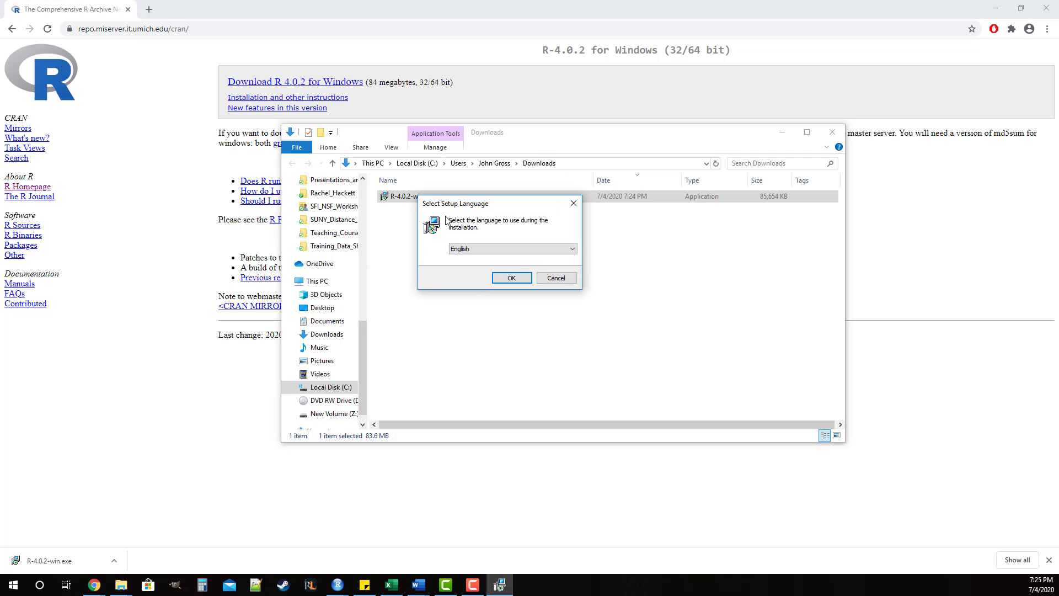
left_click(504, 278)
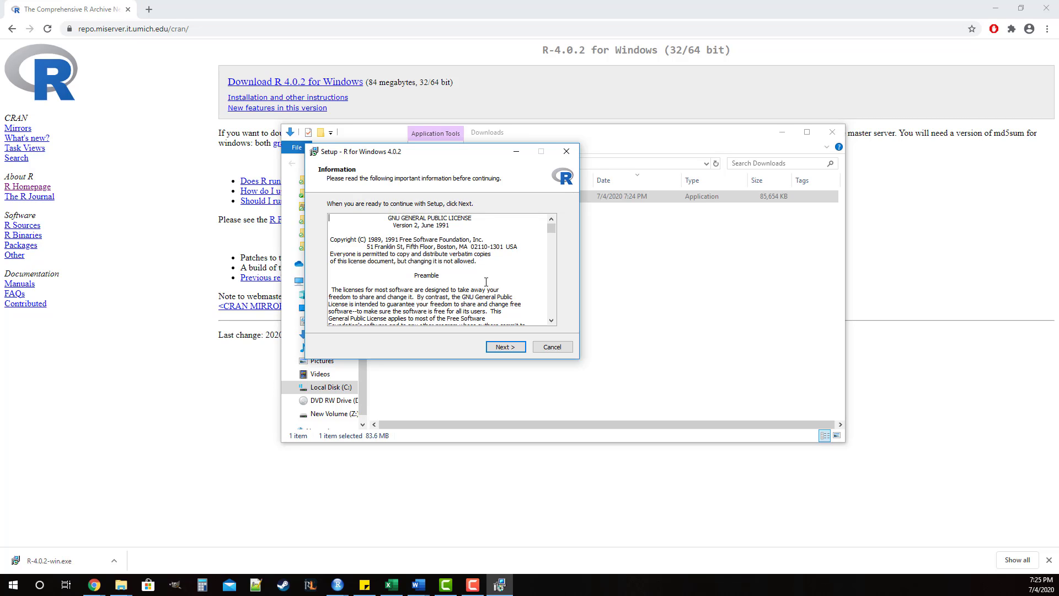
Proceed past the license and accept the default destination C:\Program Files\R\R-4.0.2, components, startup options and Start Menu folder
left_click(508, 352)
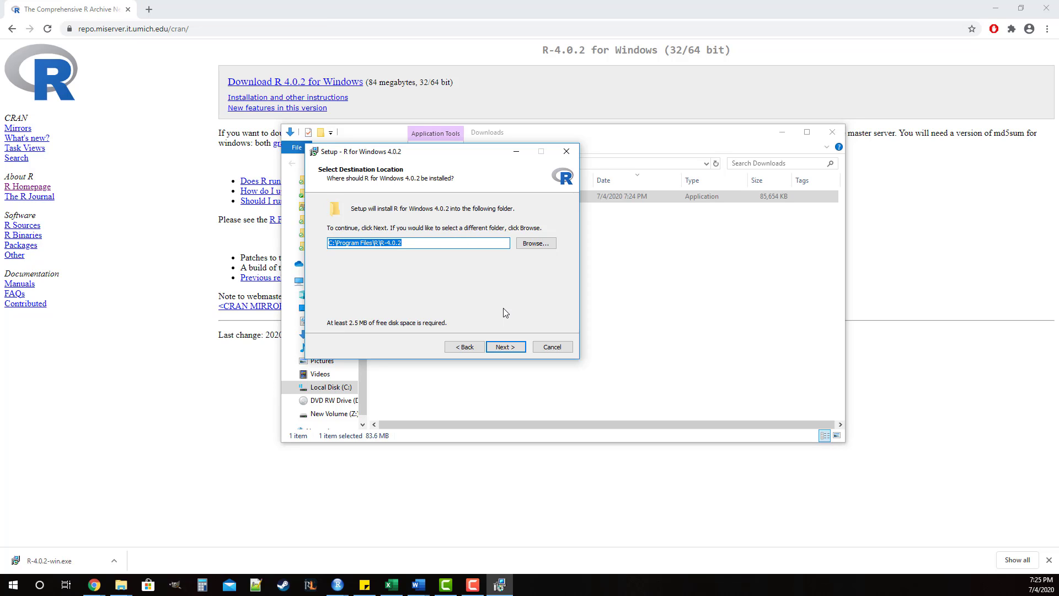
left_click(506, 347)
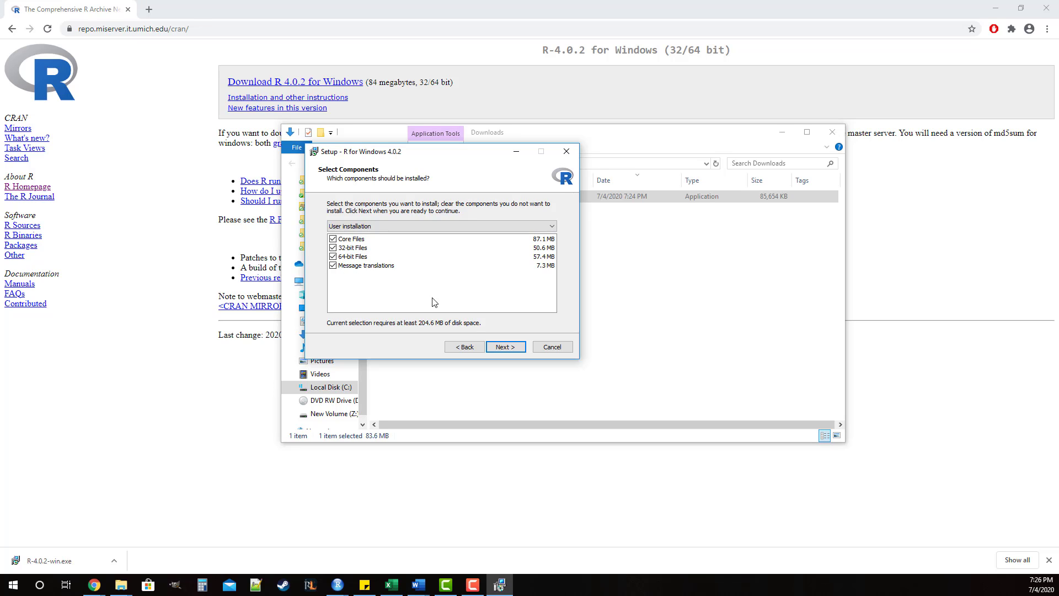
left_click(502, 349)
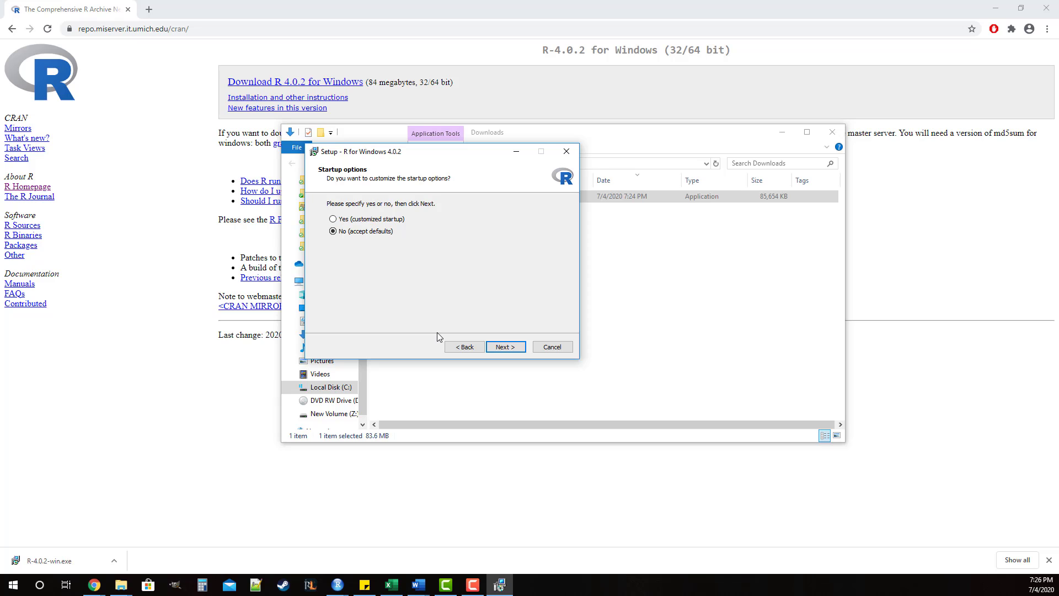
left_click(504, 347)
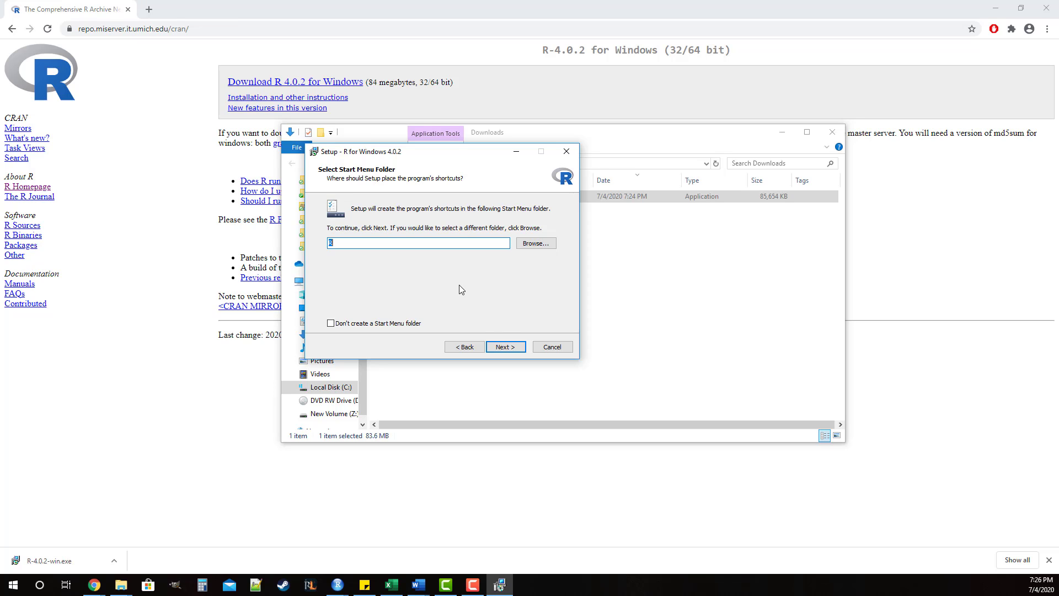
left_click(505, 347)
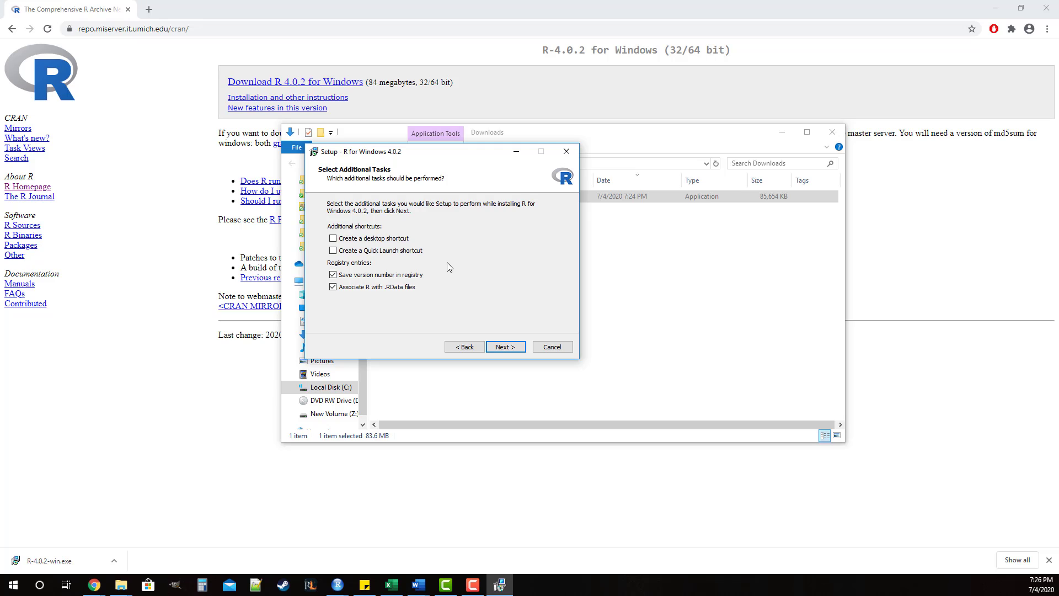
Enable creation of a desktop shortcut, install R for Windows 4.0.2 and finish the setup wizard
left_click(333, 239)
left_click(505, 347)
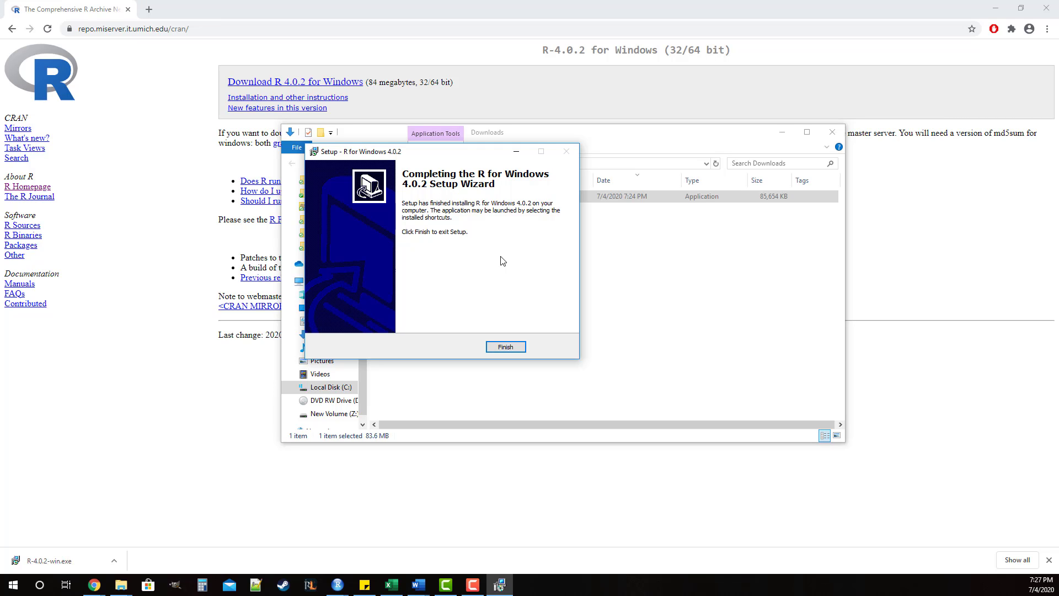
left_click(490, 348)
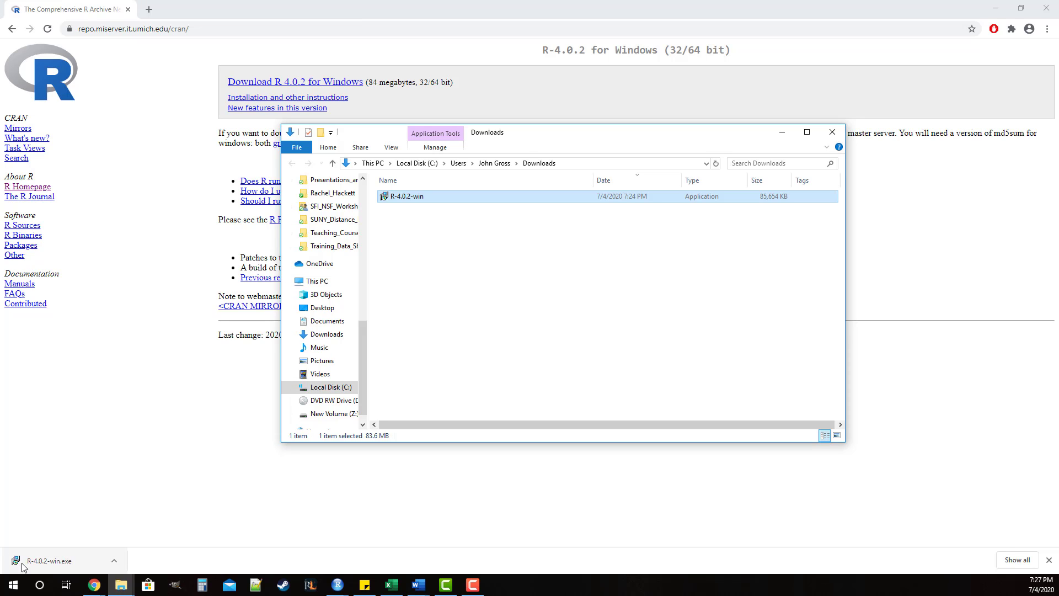
left_click(12, 590)
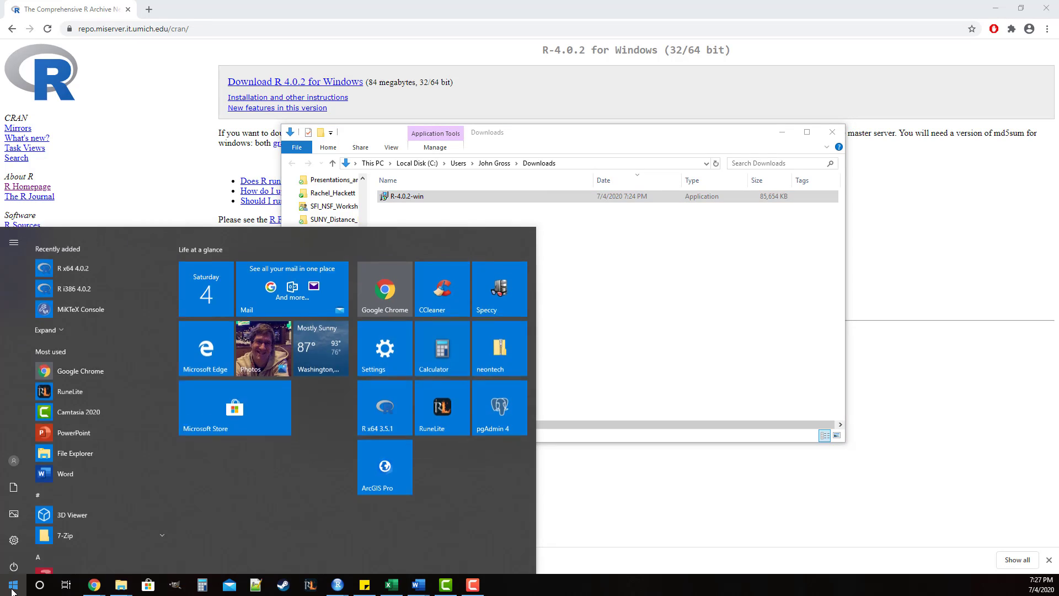
type("R")
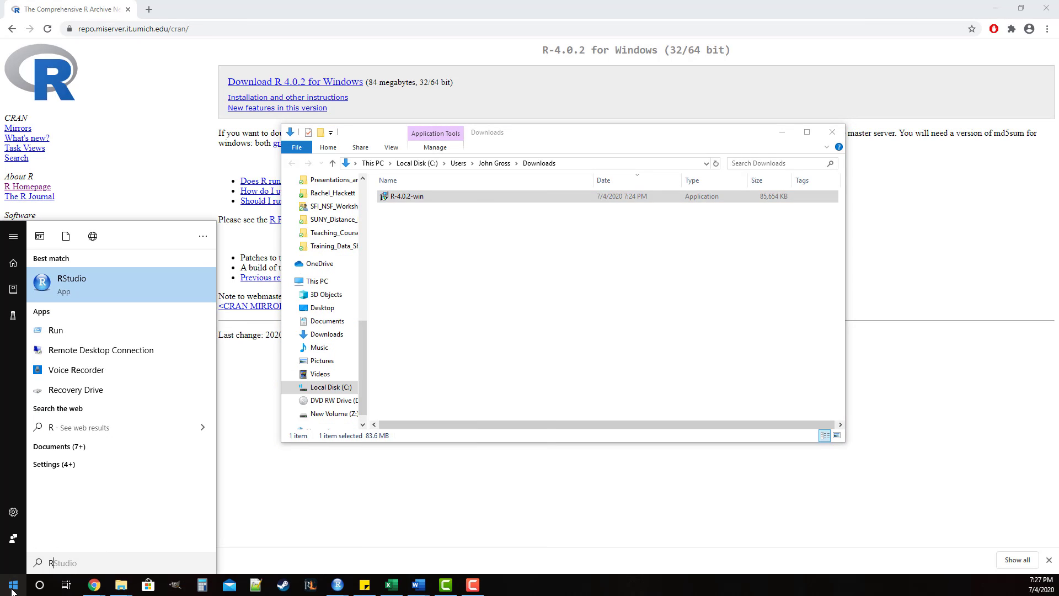
key("BackSpace")
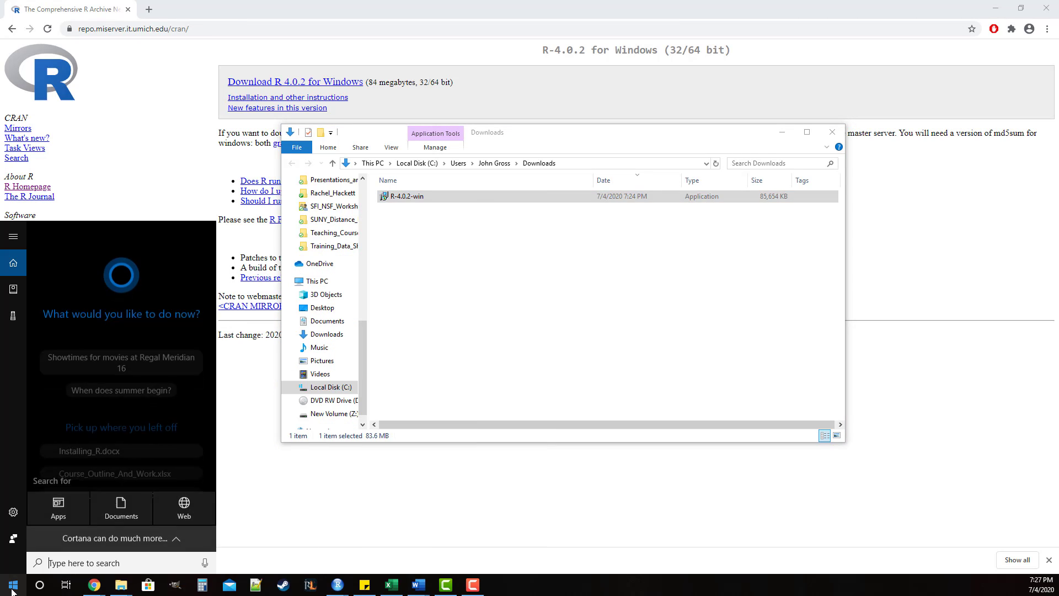
type("R")
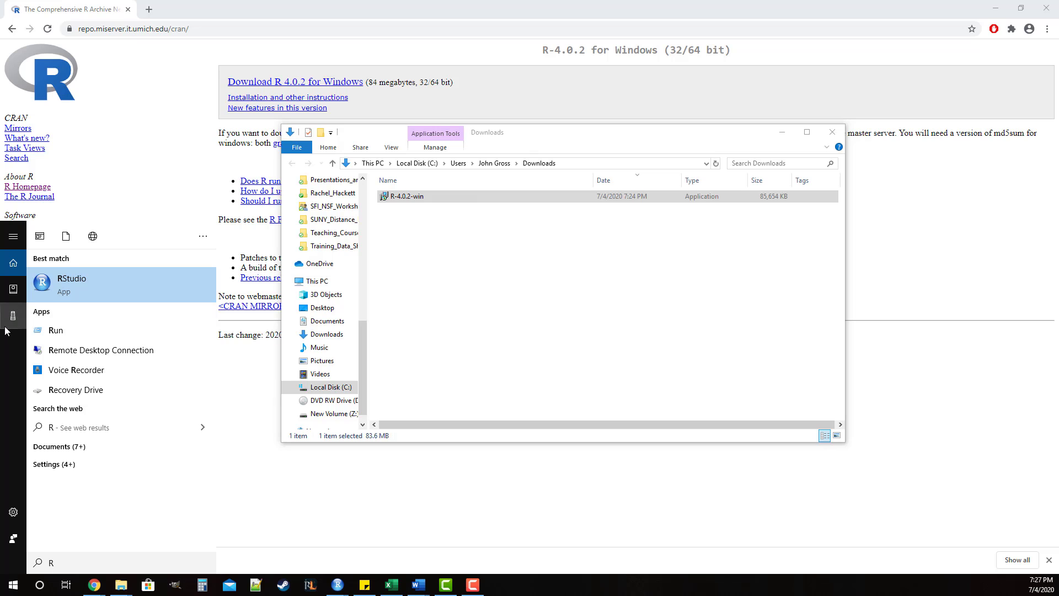
key("BackSpace")
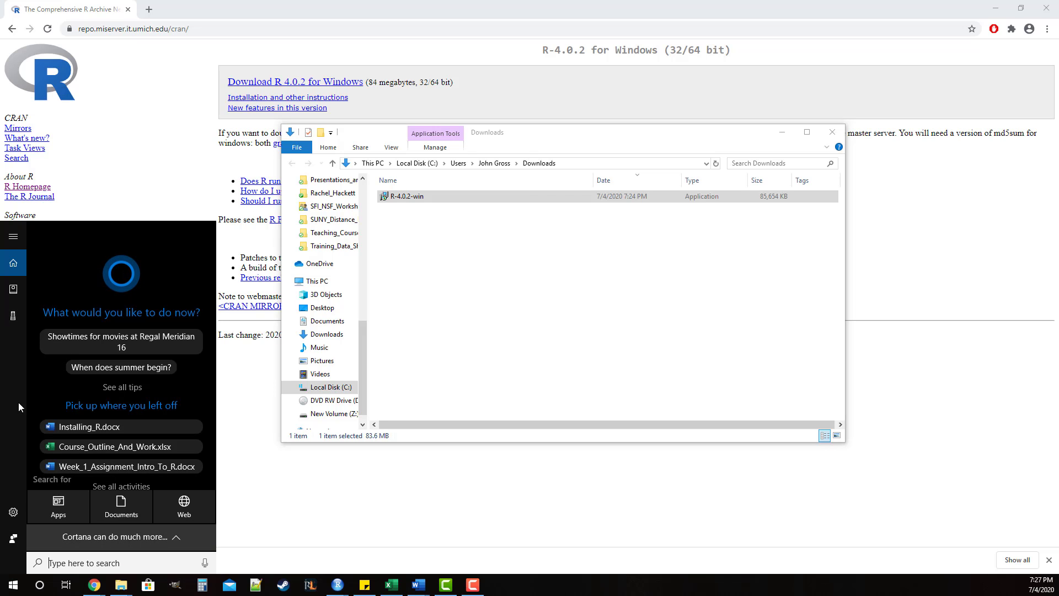
left_click(13, 263)
left_click(12, 238)
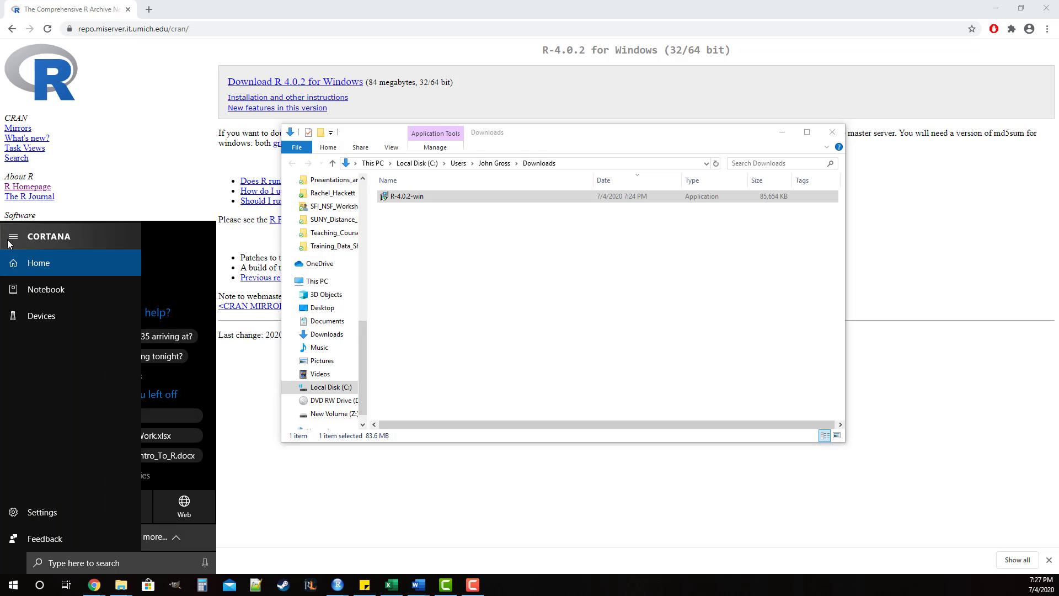
left_click(11, 238)
Find the R program folder among the installed apps and launch R x64 4.0.2
left_click(9, 589)
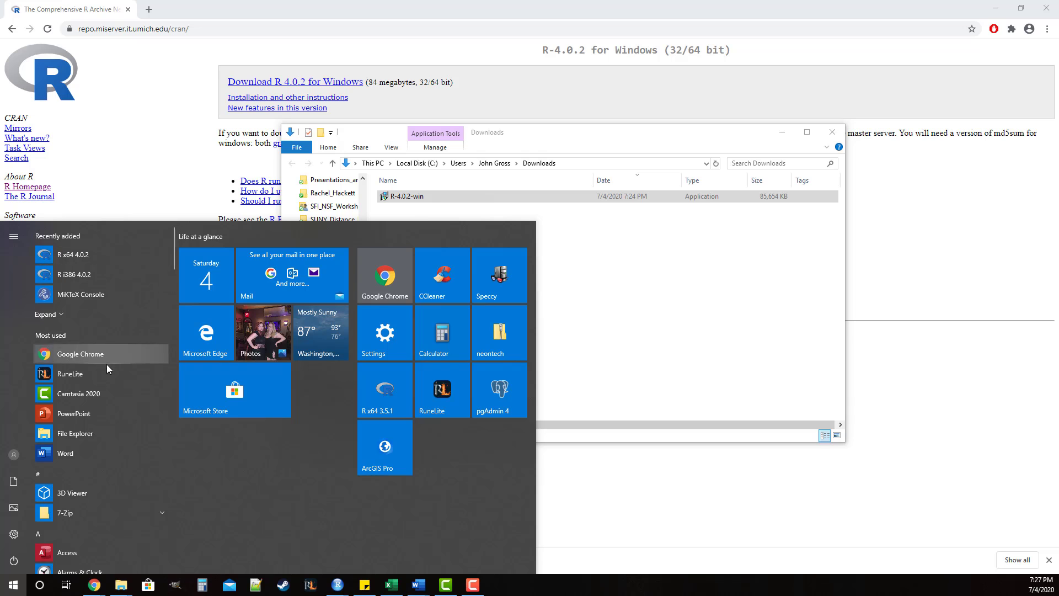
scroll(104, 370, "down", 15)
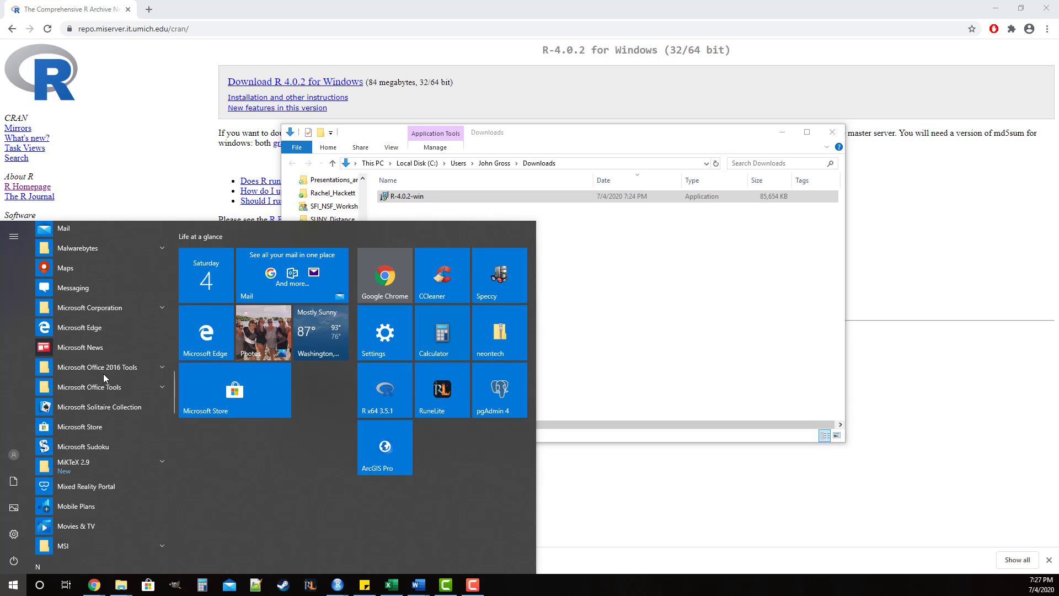
scroll(104, 375, "down", 10)
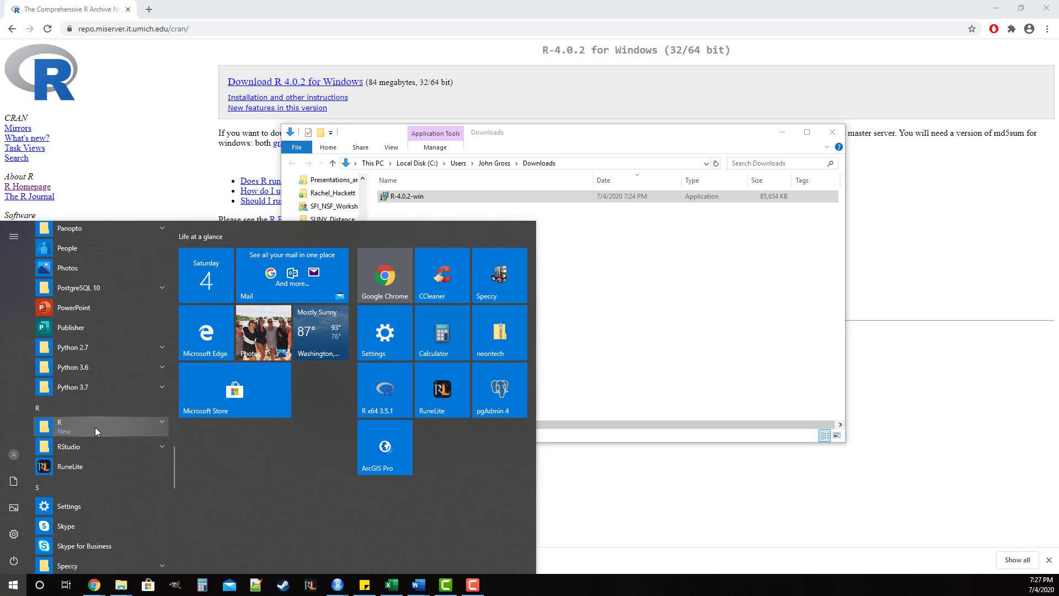
left_click(164, 422)
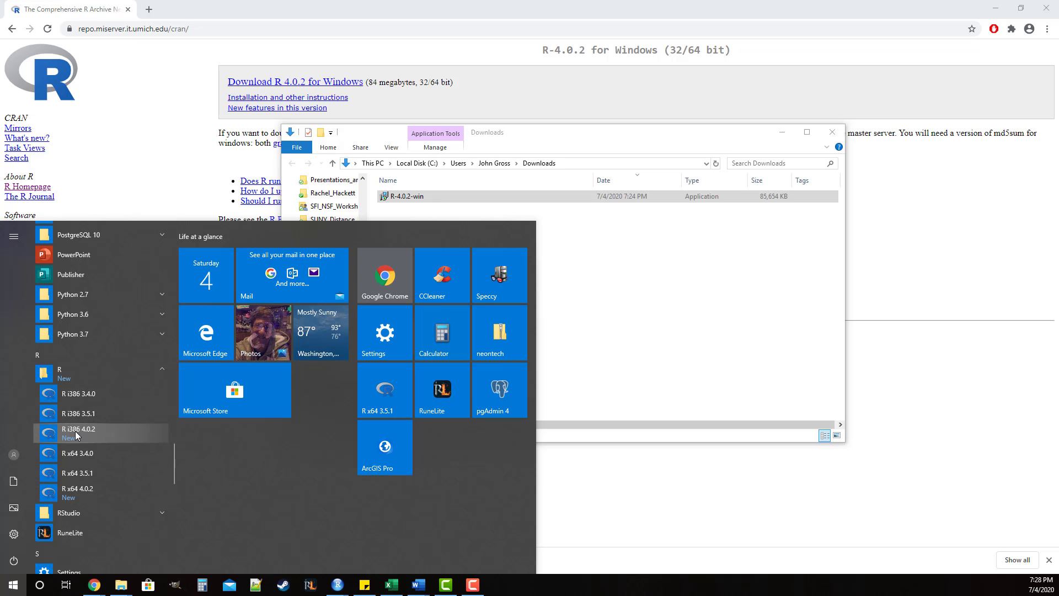
left_click(88, 491)
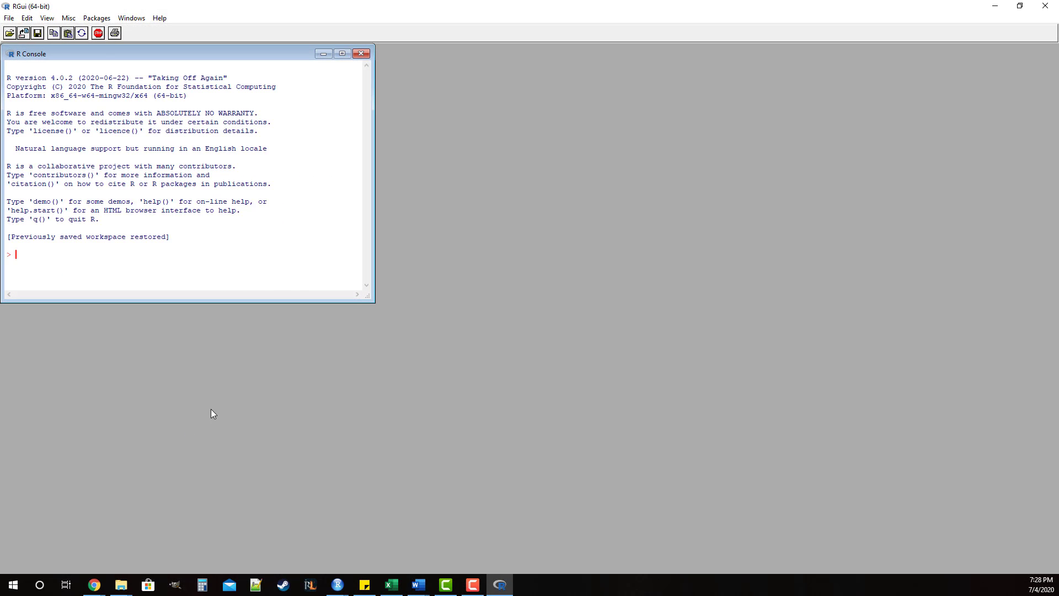